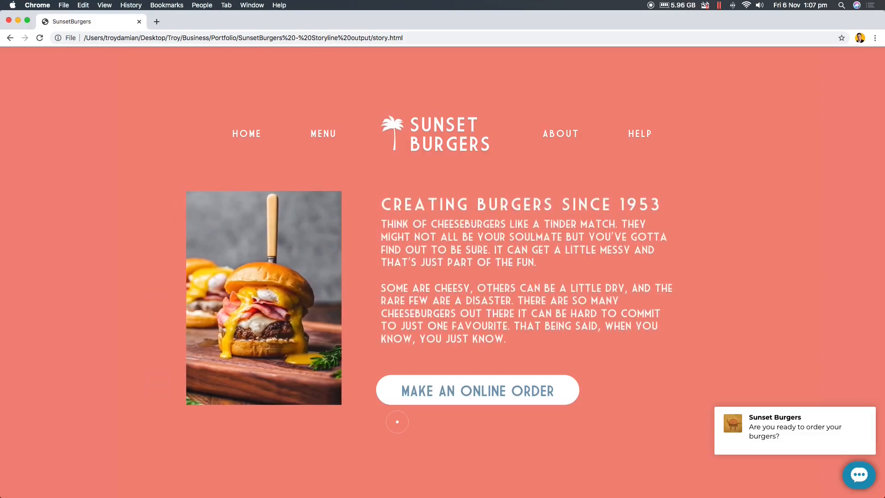
- Browse the Menu and About pages of the published Sunset Burgers course
click(333, 136)
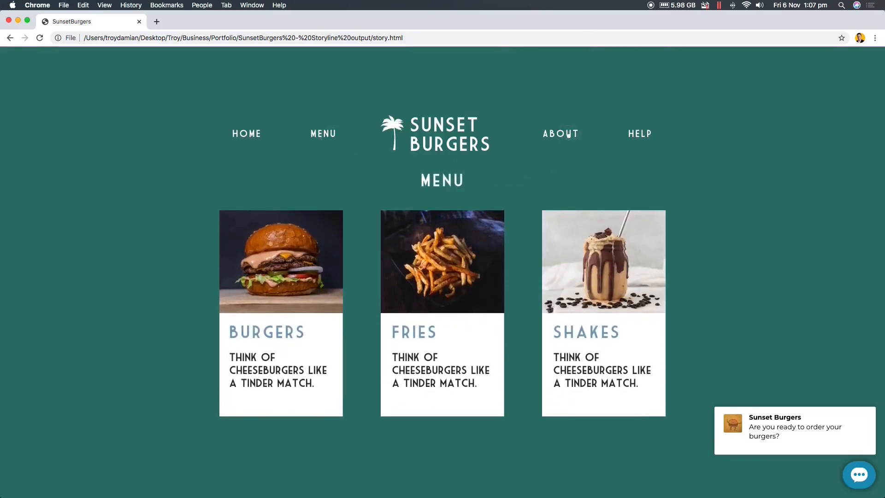
click(568, 134)
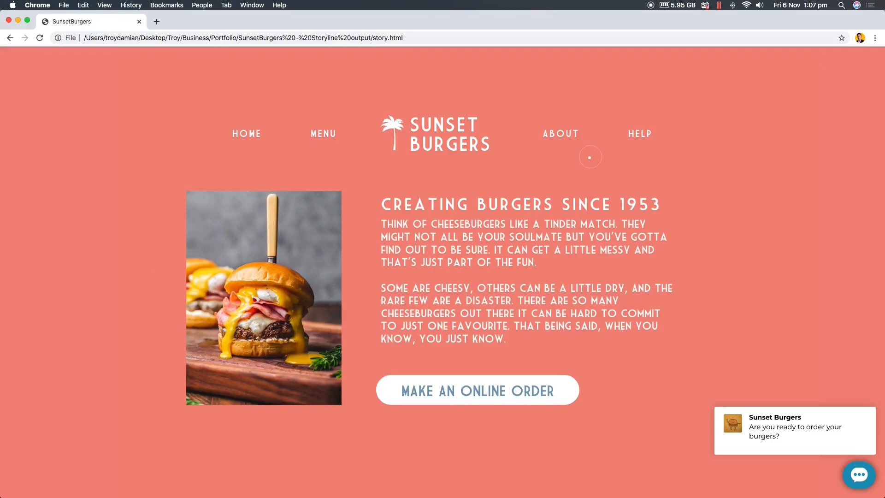
scroll(18, 22, left, 5)
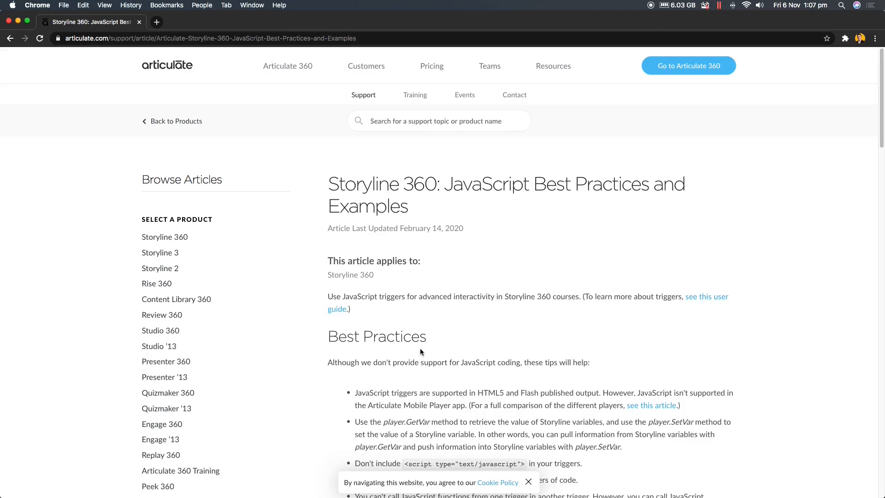
- Examine the Articulate JavaScript examples for changing the HTML background color in the classic player, and minimize the article's window
scroll(420, 351, down, 6)
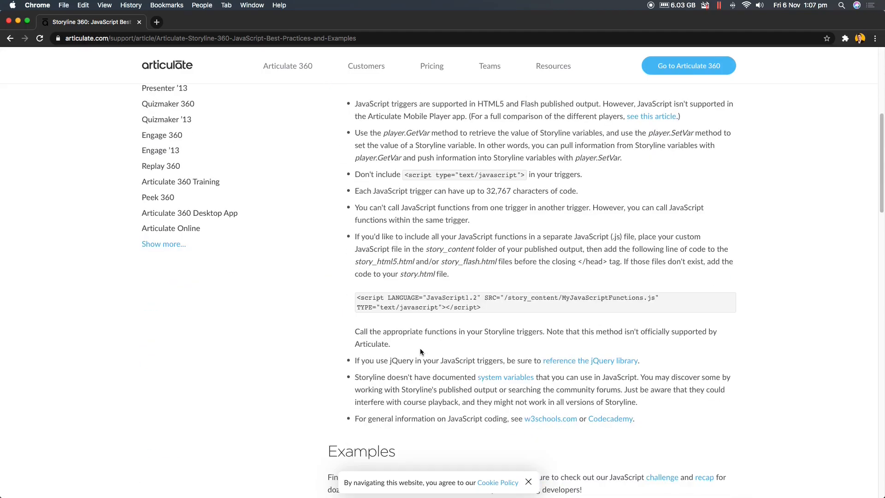
scroll(420, 351, down, 15)
scroll(420, 351, down, 2)
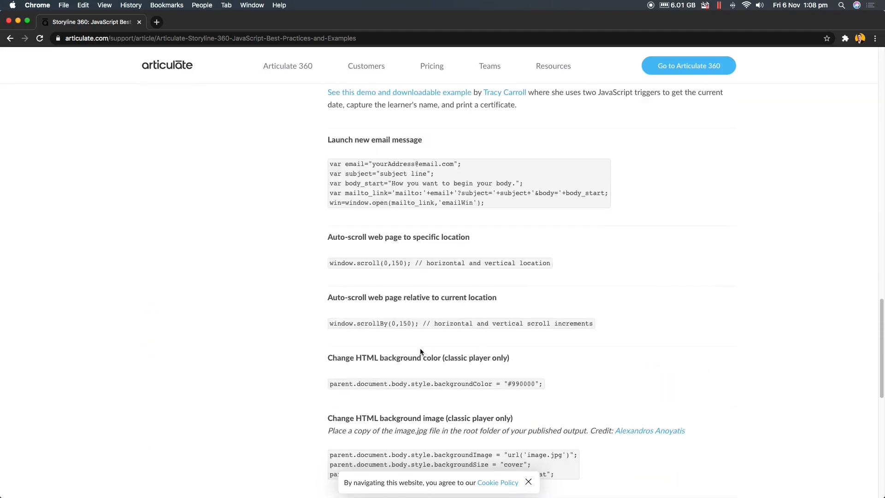
drag(337, 342, 518, 348)
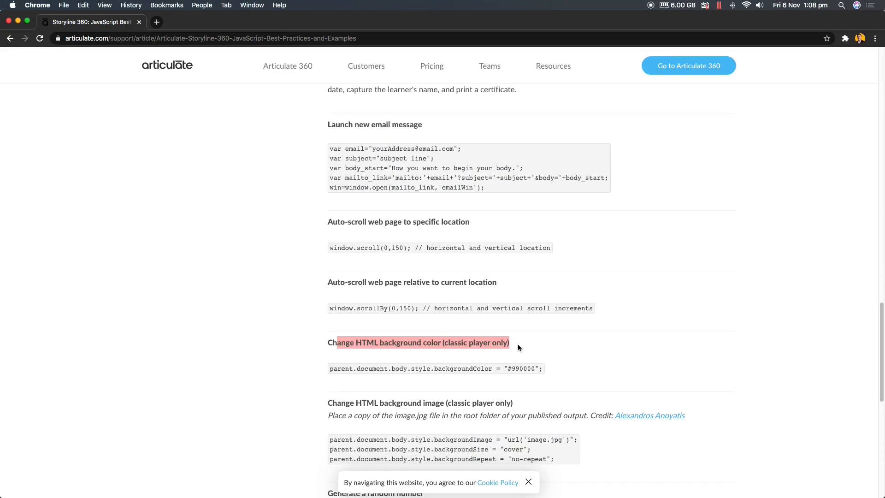
click(518, 348)
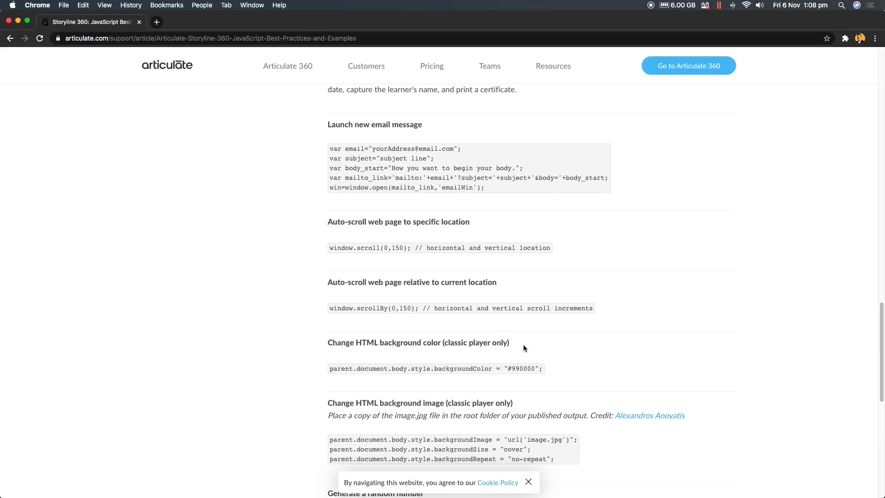
click(18, 21)
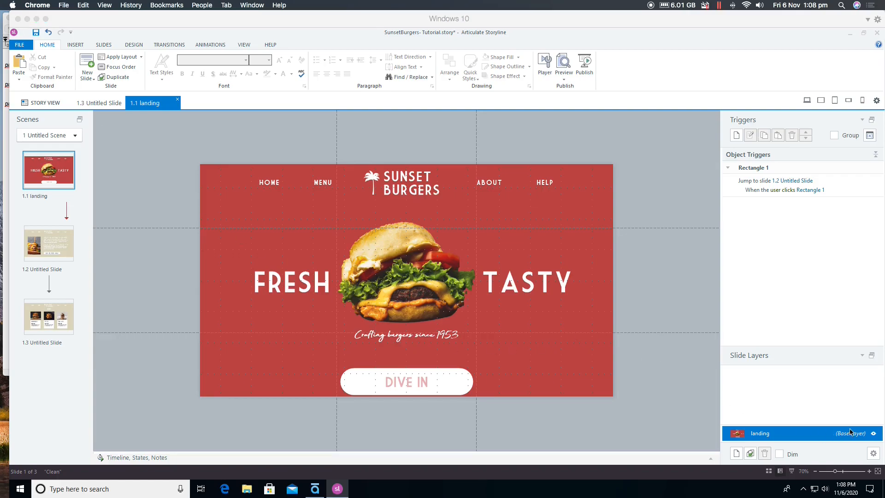
- Check the navigation button and swipe options in the 1.1 landing slide's properties
click(874, 452)
click(874, 453)
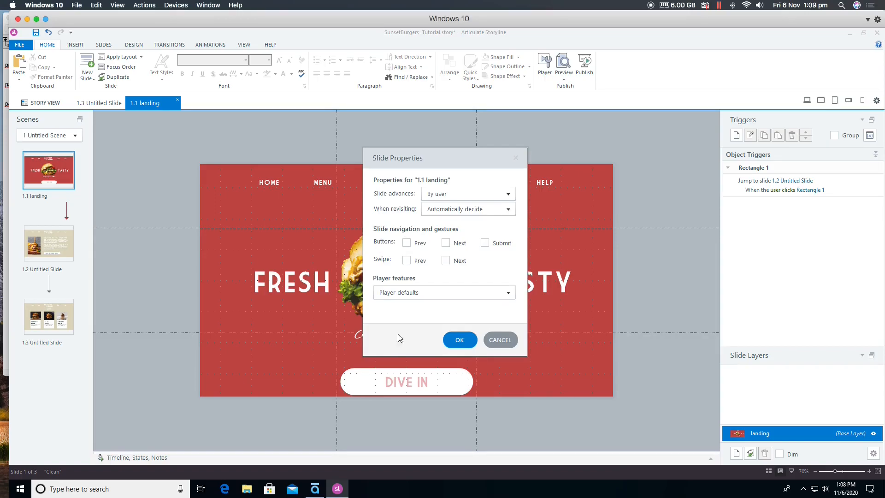
click(447, 342)
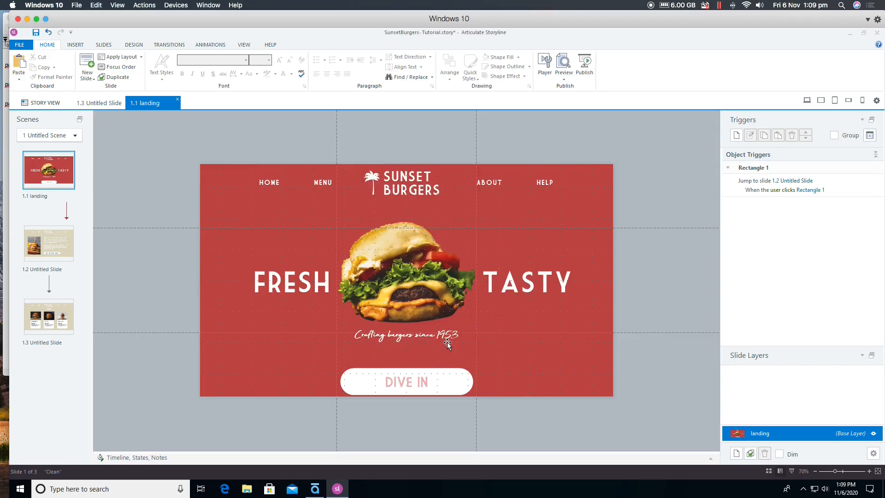
- Turn off Resources, Menu, Title, Volume and Seekbar in the classic player's properties
click(546, 77)
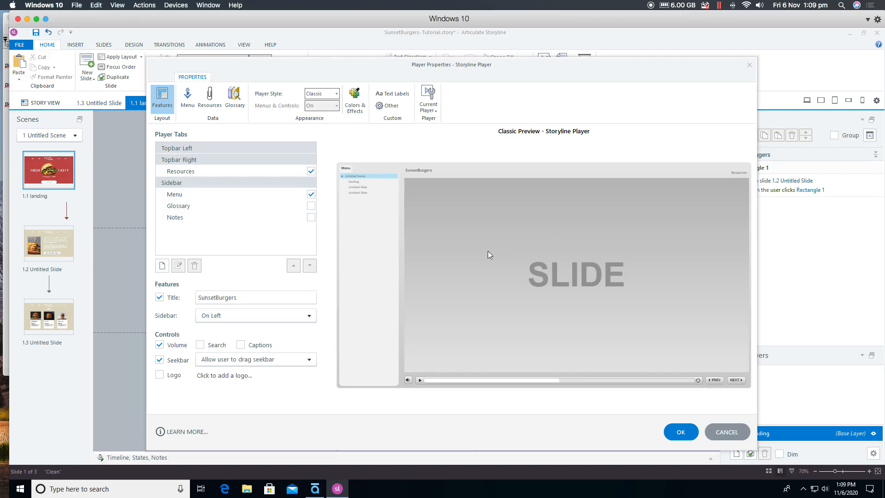
click(311, 171)
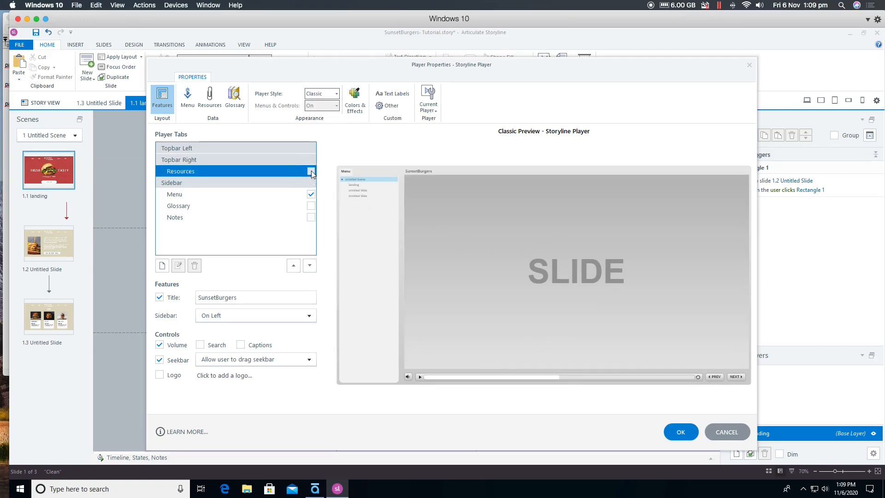
click(311, 194)
click(159, 298)
click(159, 344)
click(159, 360)
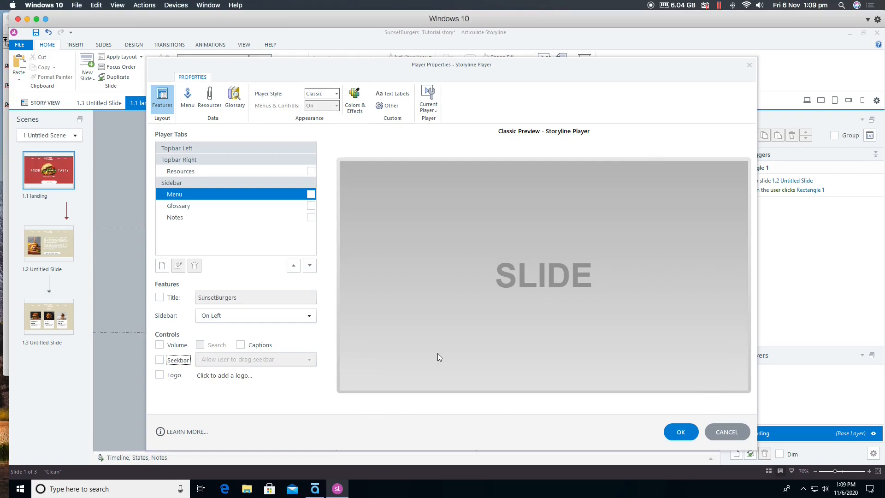
- Show the player's advanced color editing and set the Base Main Background transparency to 100%
click(355, 107)
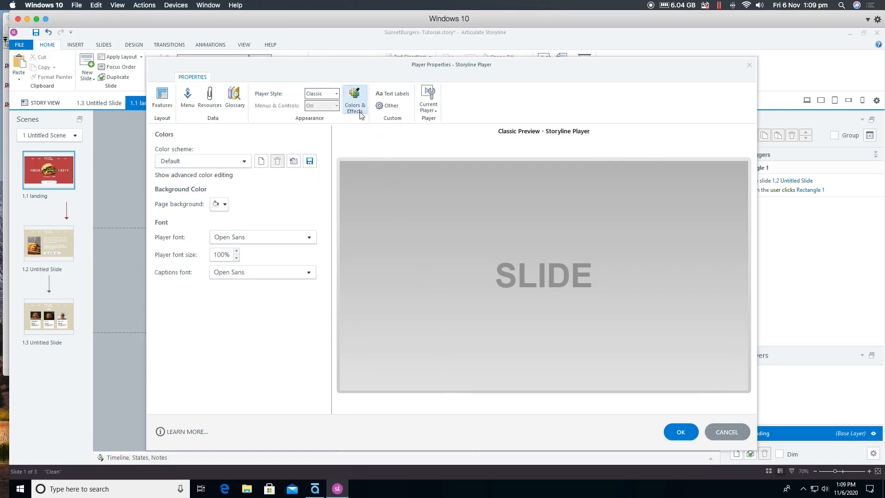
click(179, 177)
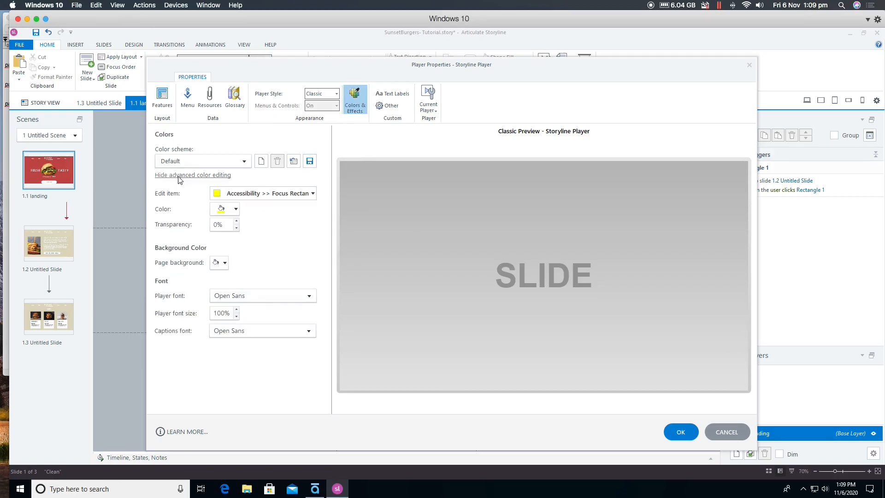
click(313, 194)
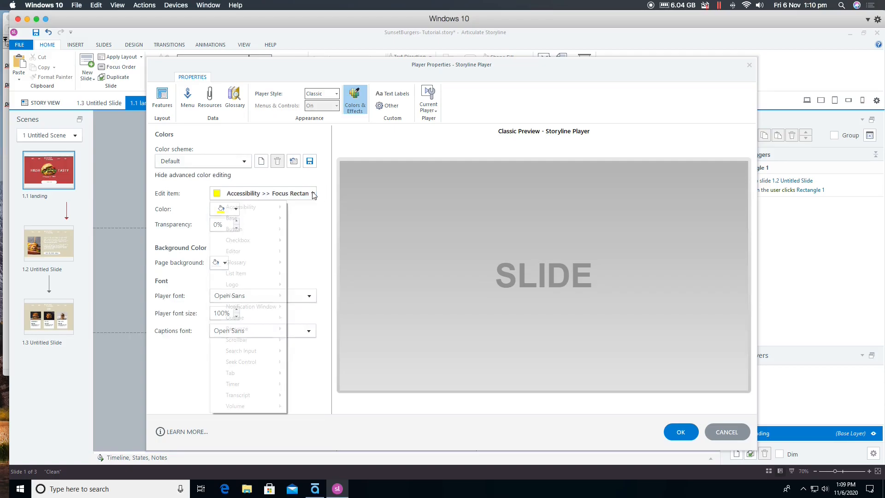
mouse_move(231, 221)
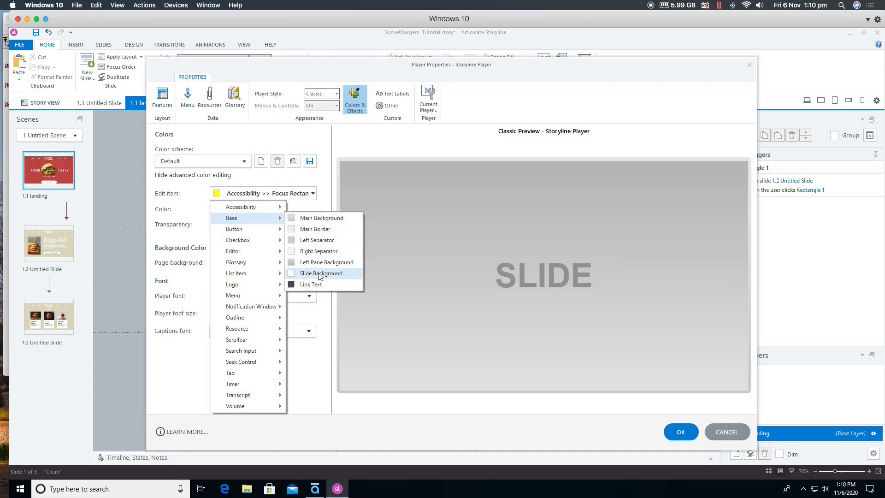
click(319, 218)
click(211, 226)
text(199)
key(BackSpace)
key(BackSpace)
text(00)
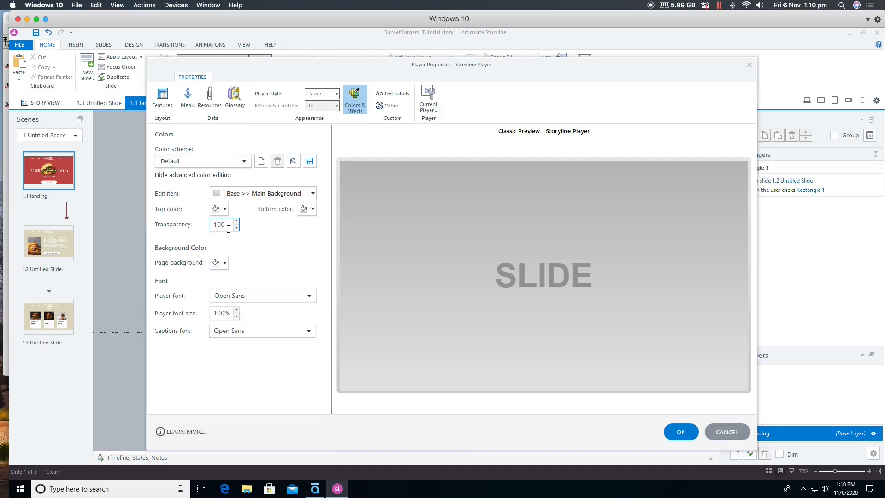
- Set the player's Base Main Border transparency to 100%
click(233, 193)
click(251, 216)
click(313, 229)
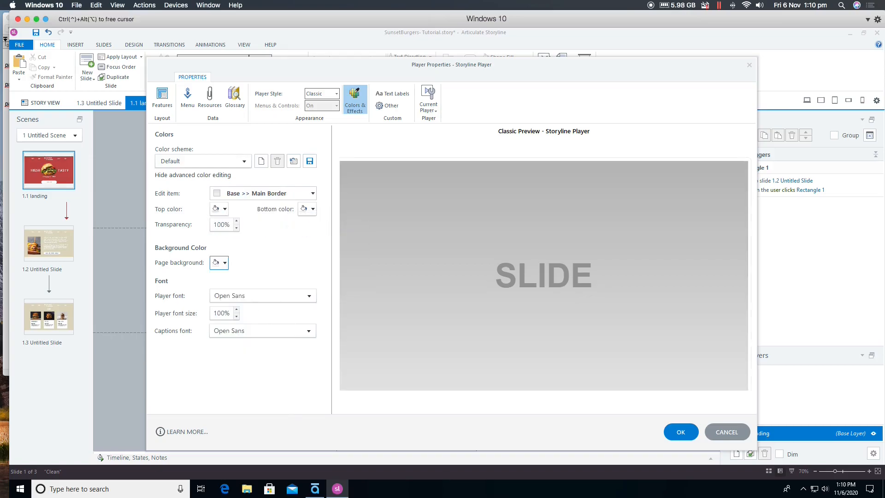
- Make the player's Base Left Separator and Right Separator fully transparent
click(225, 194)
mouse_move(240, 218)
click(314, 239)
double_click(222, 224)
text(10)
click(216, 193)
mouse_move(247, 223)
click(315, 250)
double_click(219, 225)
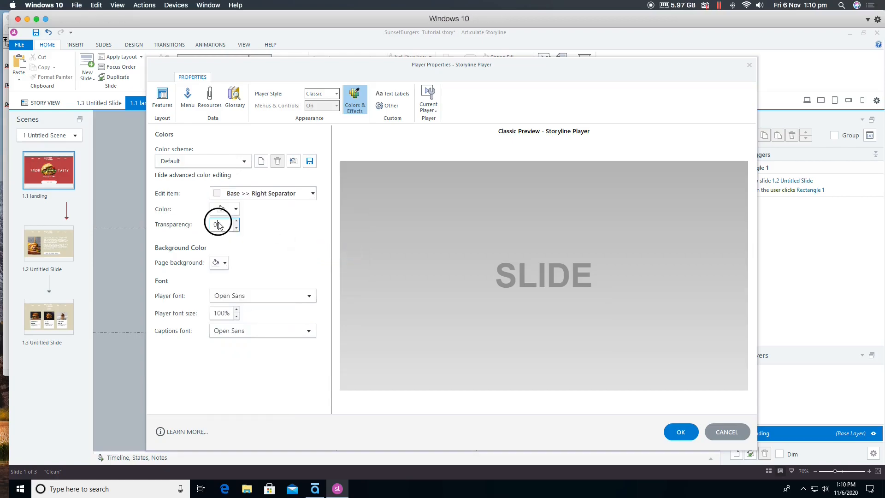
- Set the player's Base Left Pane Background transparency to 100%
click(219, 193)
mouse_move(272, 222)
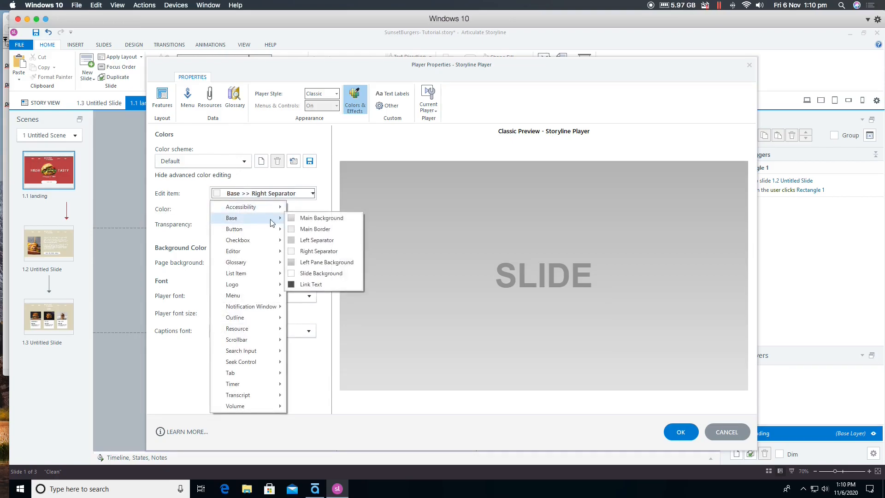
click(320, 262)
double_click(220, 225)
click(270, 260)
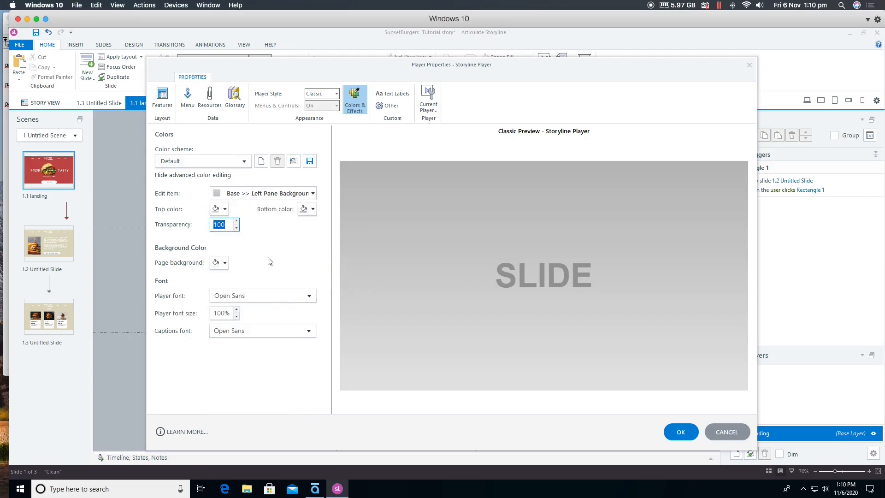
- Make the player's Base Slide Background fully transparent and apply the player properties
click(258, 193)
mouse_move(249, 218)
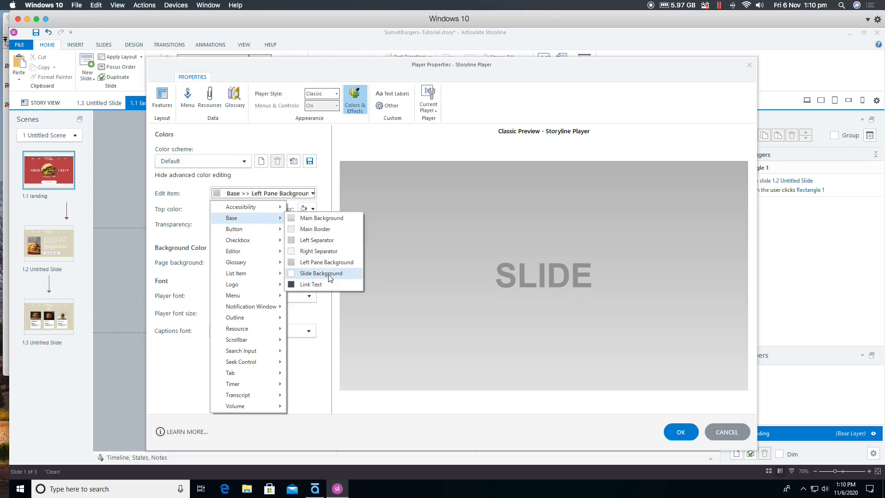
click(329, 275)
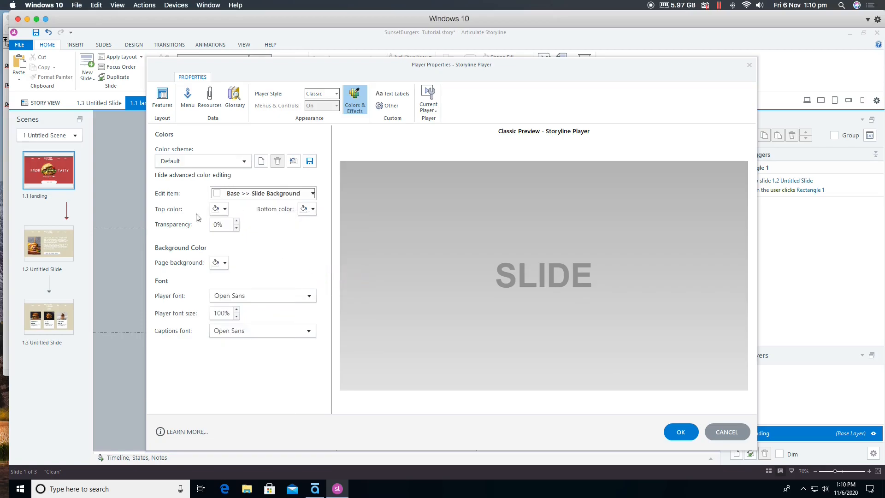
double_click(216, 224)
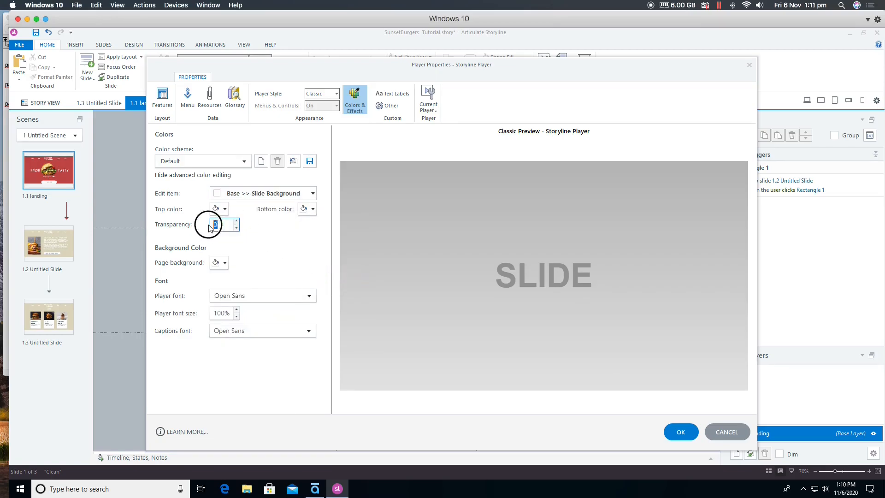
click(204, 226)
click(681, 431)
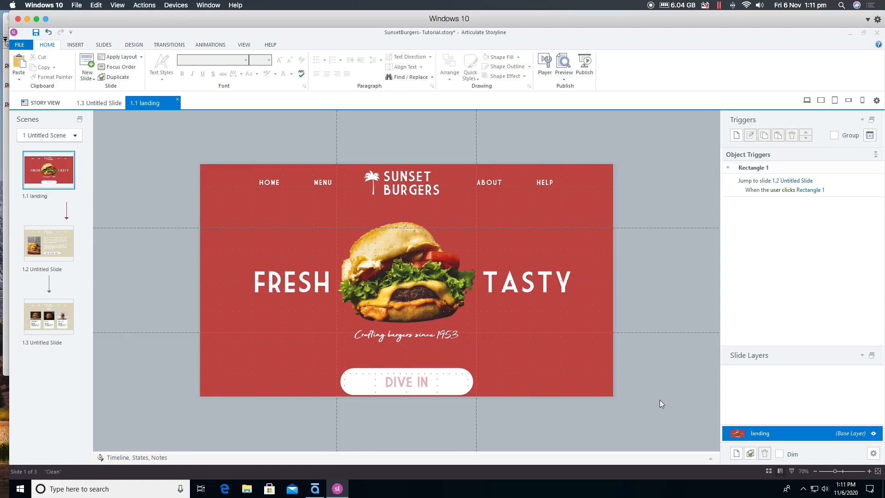
- Set the 1.1 landing slide's background fill transparency to 100% and select the header objects across its upper edge
right_click(592, 359)
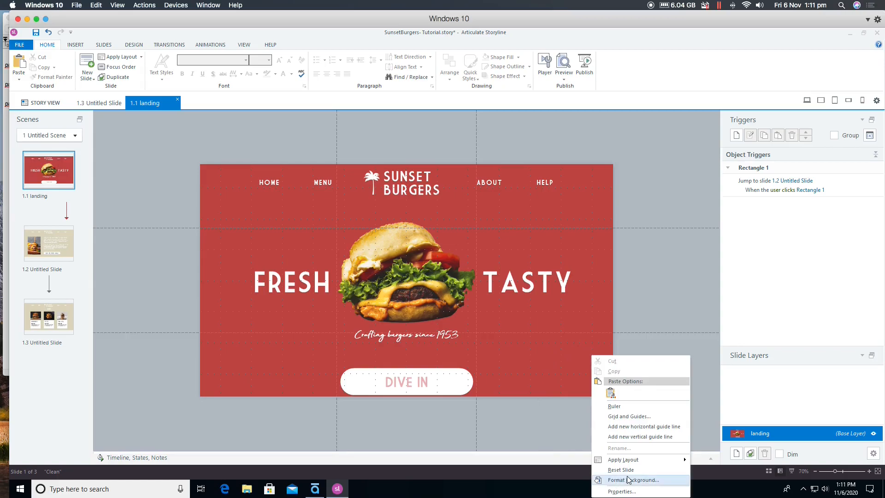
click(664, 481)
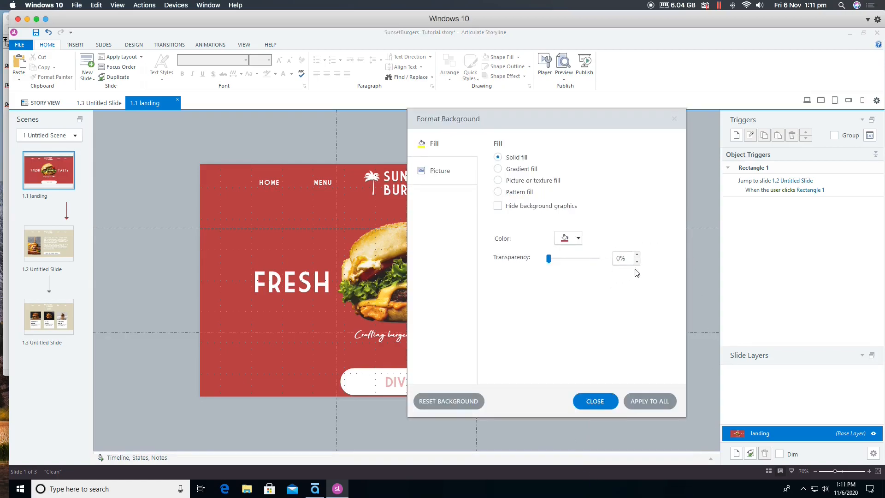
drag(549, 258, 614, 268)
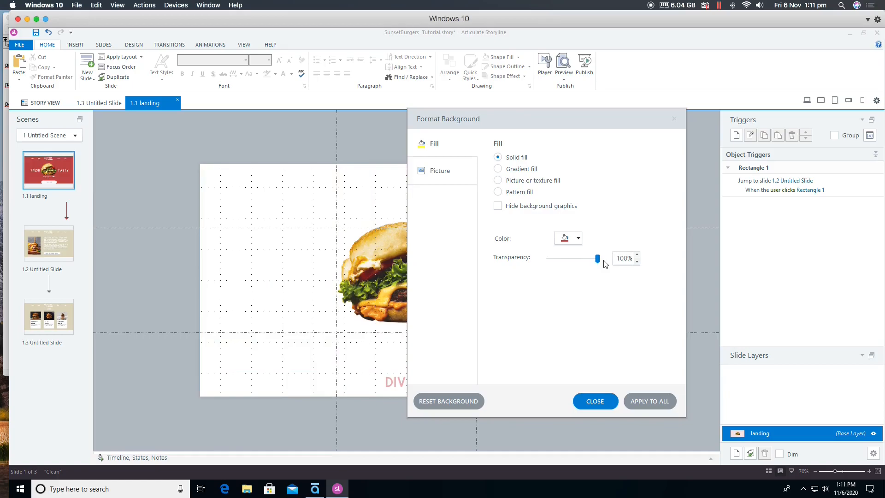
click(585, 401)
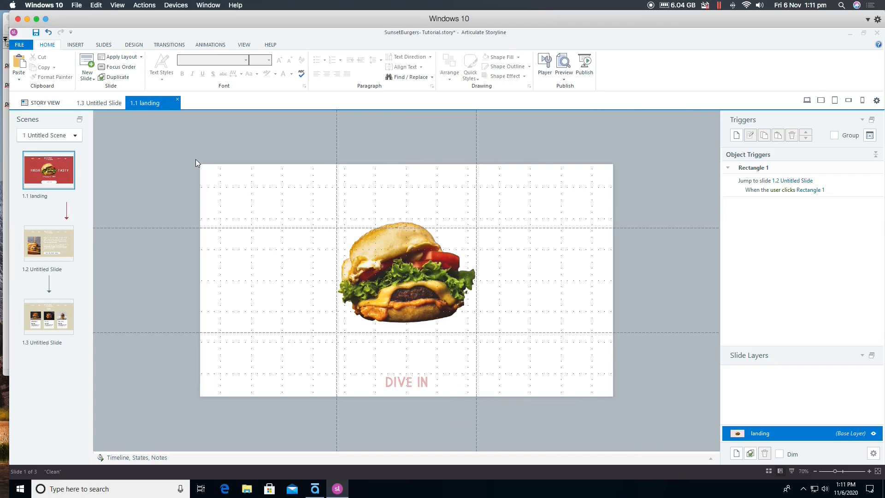
mouse_move(191, 151)
mouse_down()
mouse_move(658, 202)
mouse_move(692, 234)
mouse_up()
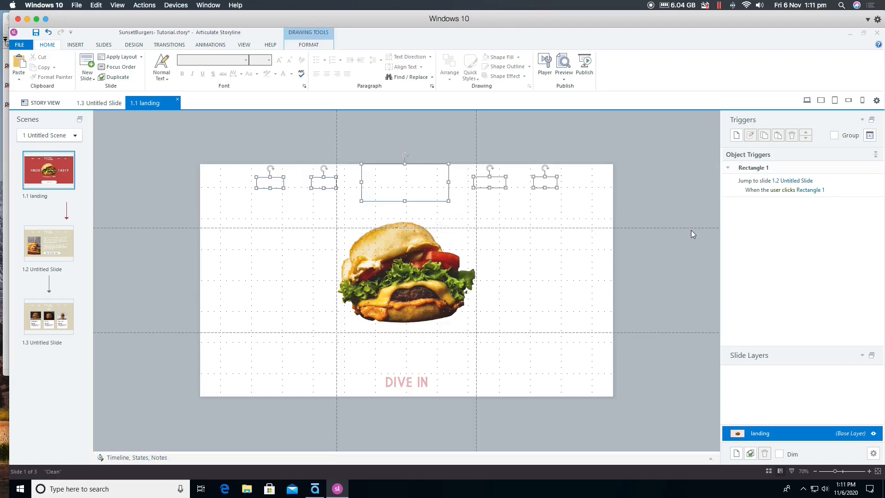
- Set the background fill transparency of slide 1.2 to 100%
click(63, 239)
right_click(64, 240)
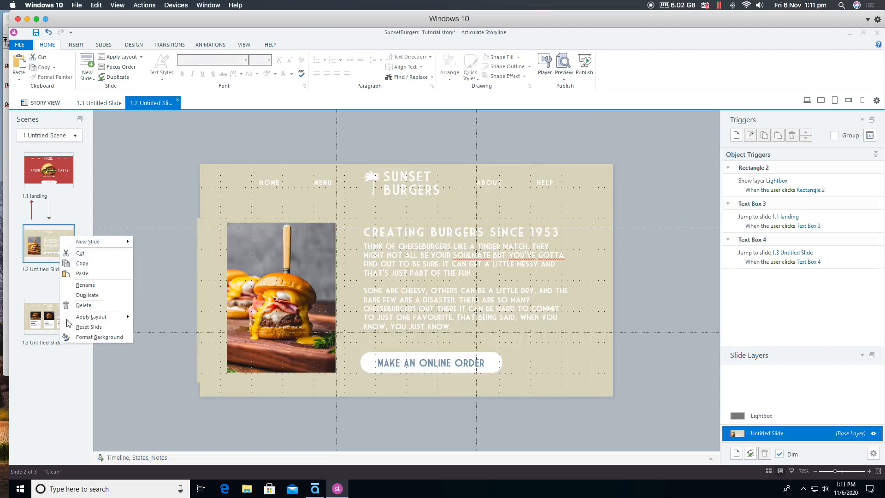
click(81, 338)
drag(549, 259, 616, 258)
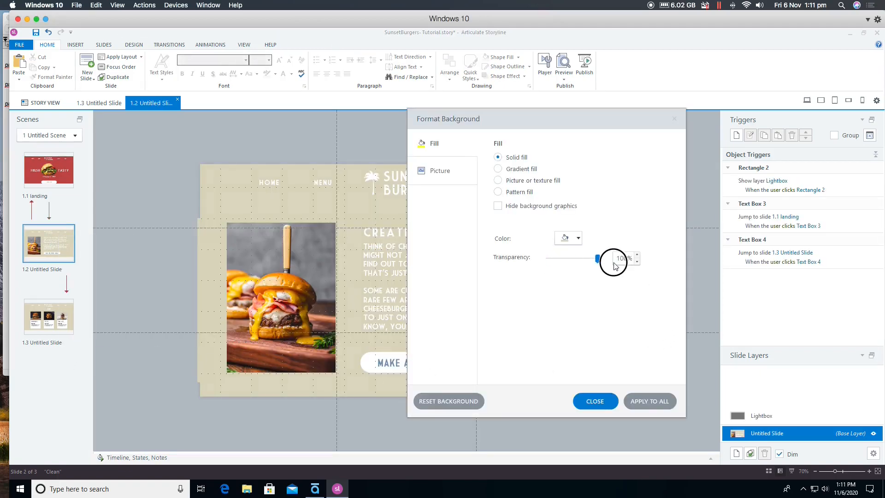
click(580, 405)
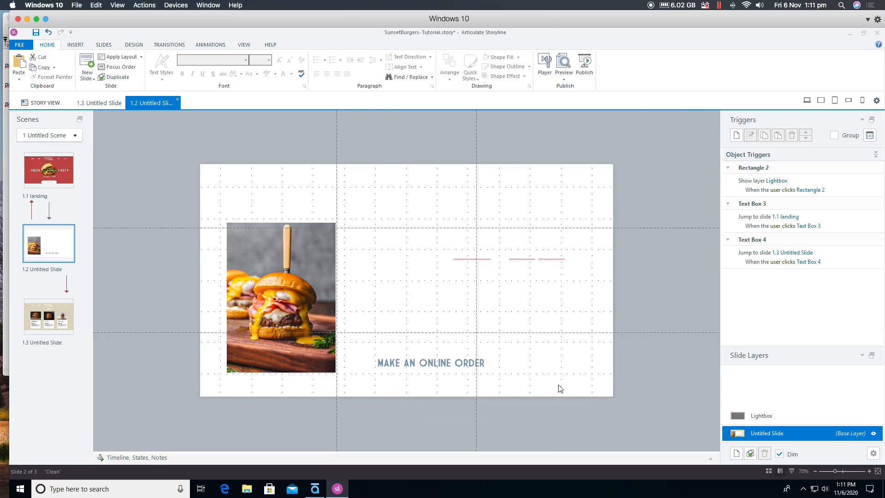
- Set the background fill transparency of slide 1.3 to 100%
click(30, 327)
right_click(45, 314)
click(84, 412)
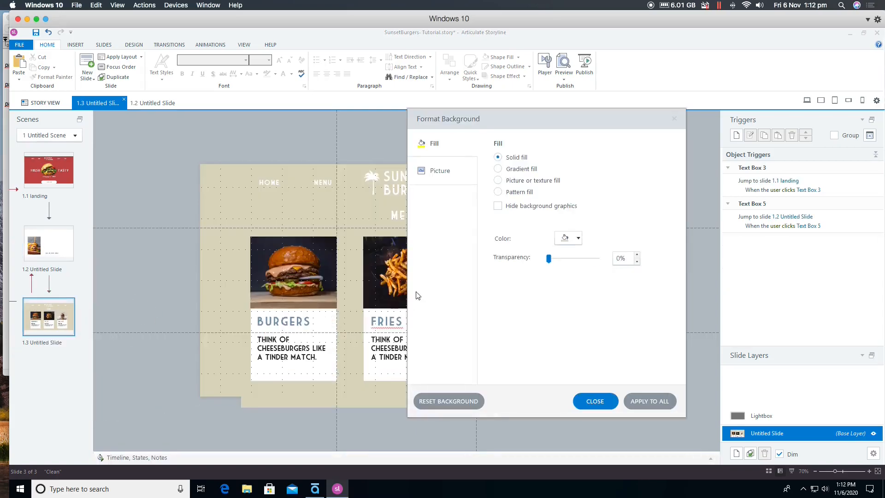
drag(549, 259, 615, 262)
click(609, 400)
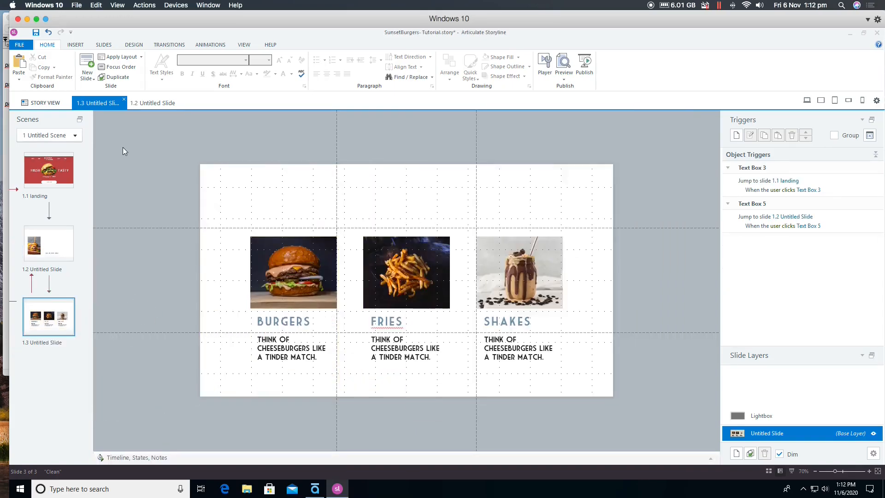
- Open the 1.1 landing slide and copy the line parent.document.body.style.backgroundColor = "#789BB5"; from the TextEdit note
click(64, 163)
click(155, 210)
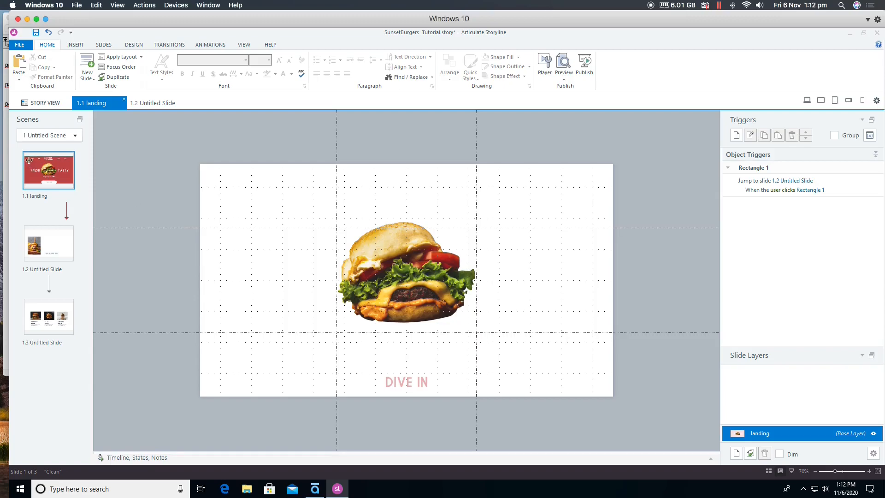
click(5, 152)
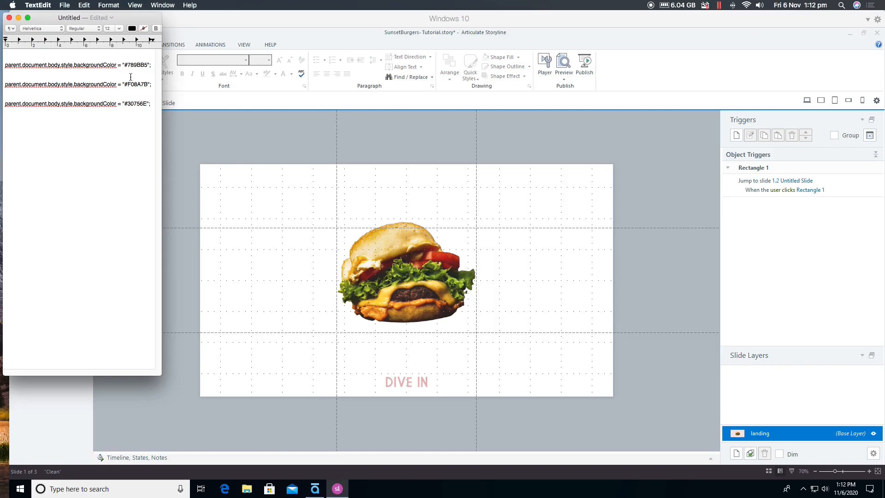
drag(151, 64, 3, 65)
key(super+c)
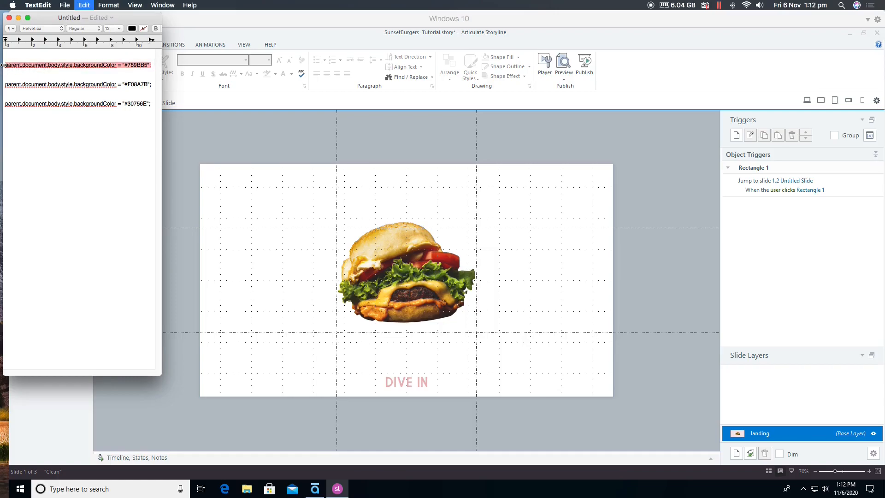
- Back in Storyline, start a new Execute JavaScript trigger on the 1.1 landing slide and insert the copied #789BB5 background color code
click(256, 111)
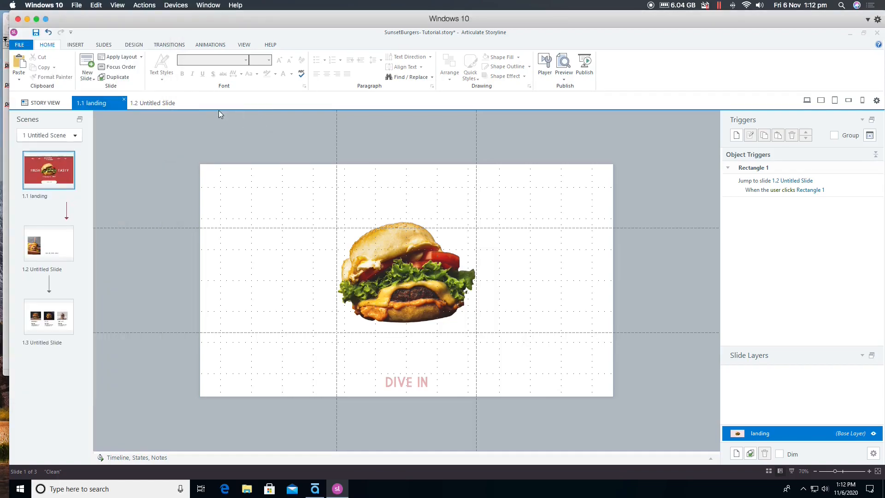
click(736, 136)
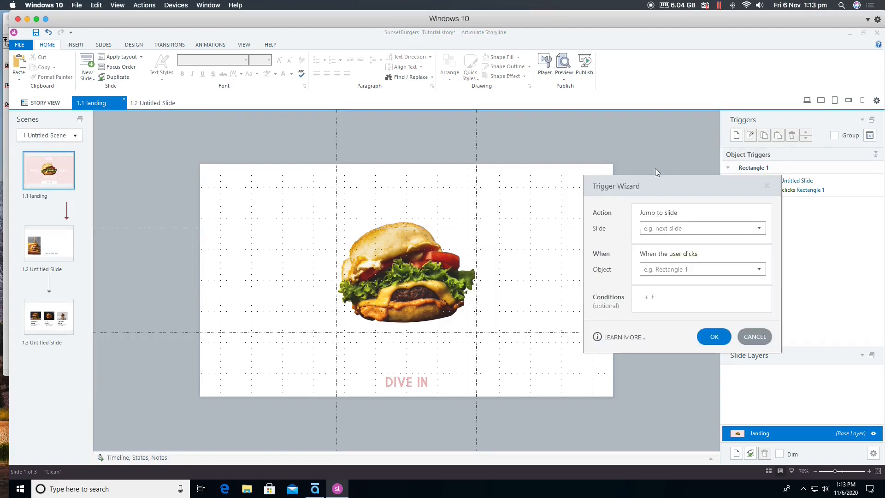
click(658, 214)
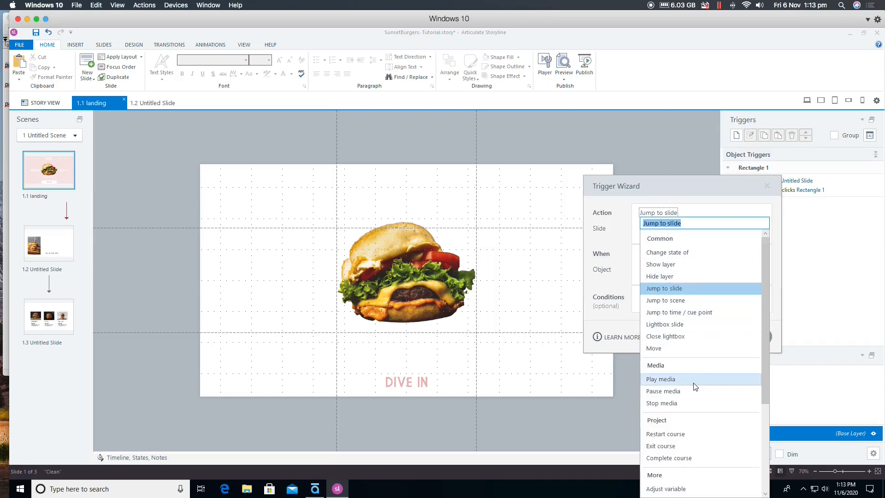
text(e)
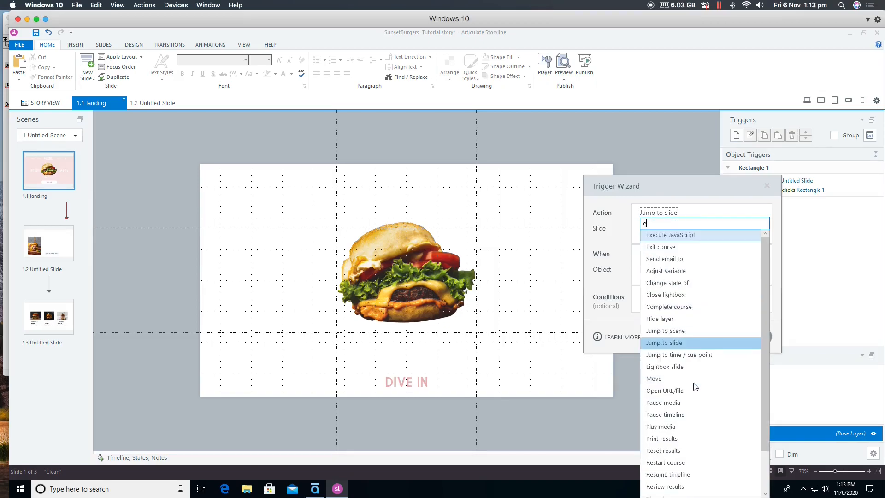
click(708, 235)
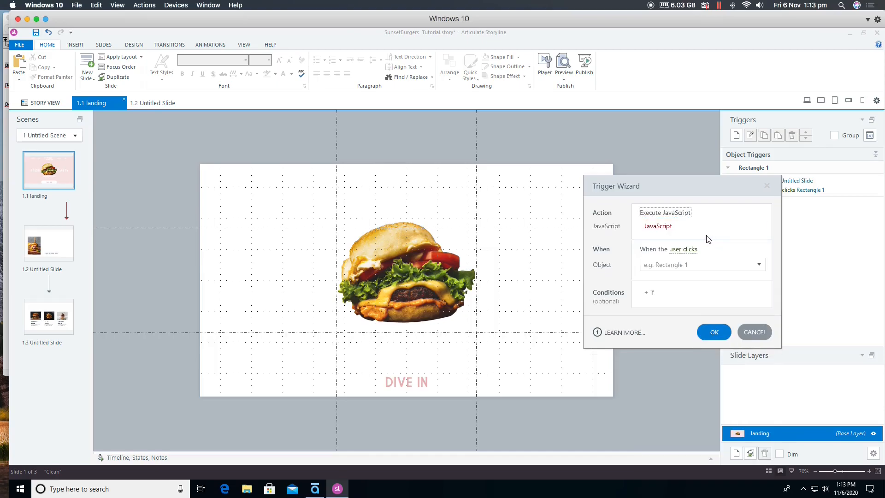
click(659, 227)
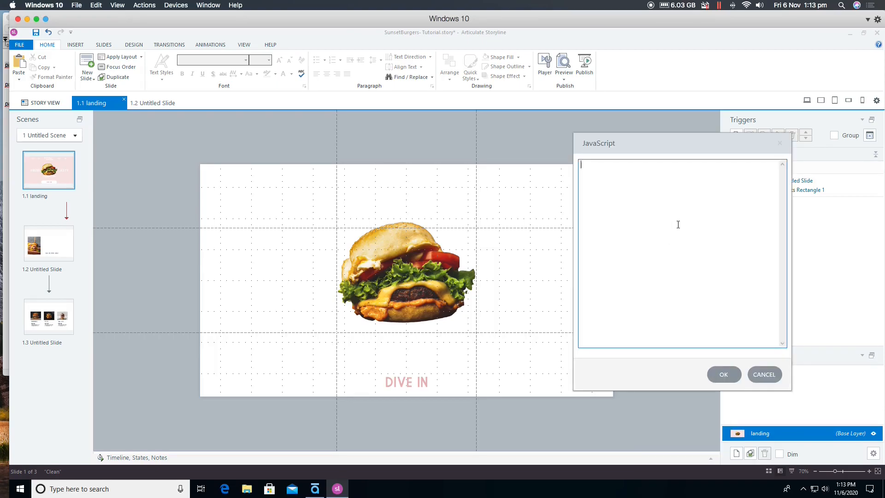
key(ctrl+v)
click(723, 376)
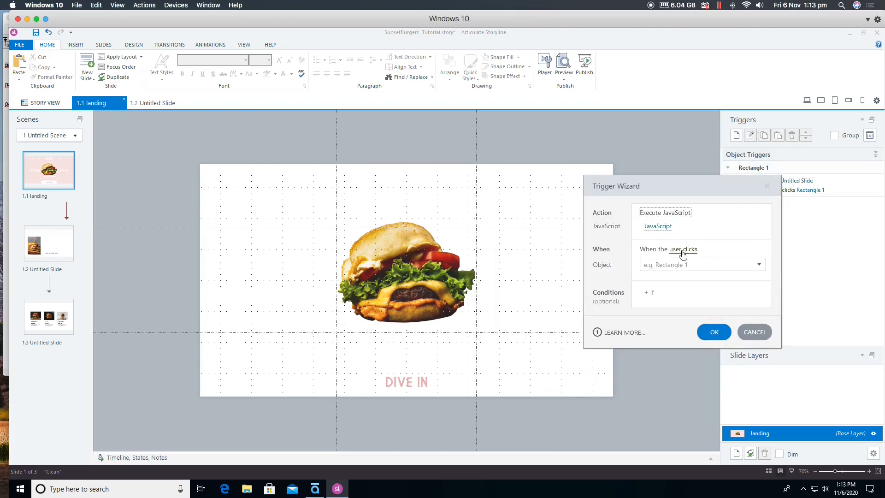
- Make the JavaScript trigger run when the timeline starts on this slide and save it
click(683, 251)
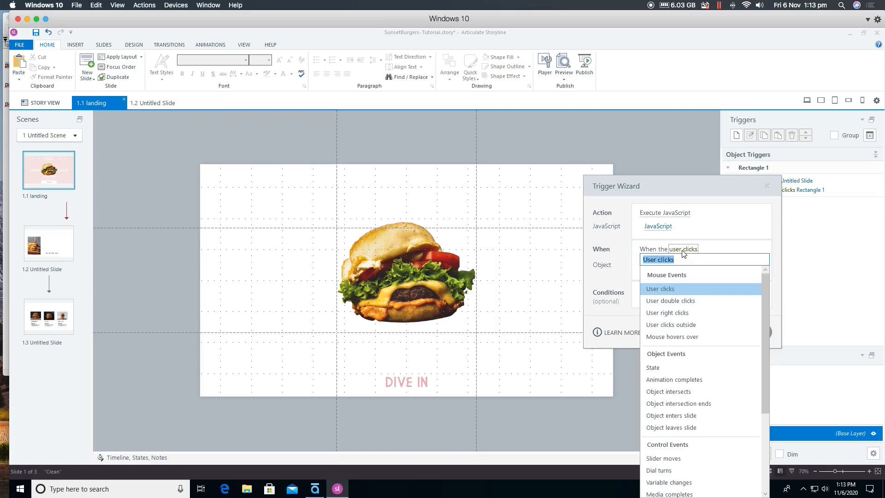
drag(764, 302, 776, 379)
click(692, 421)
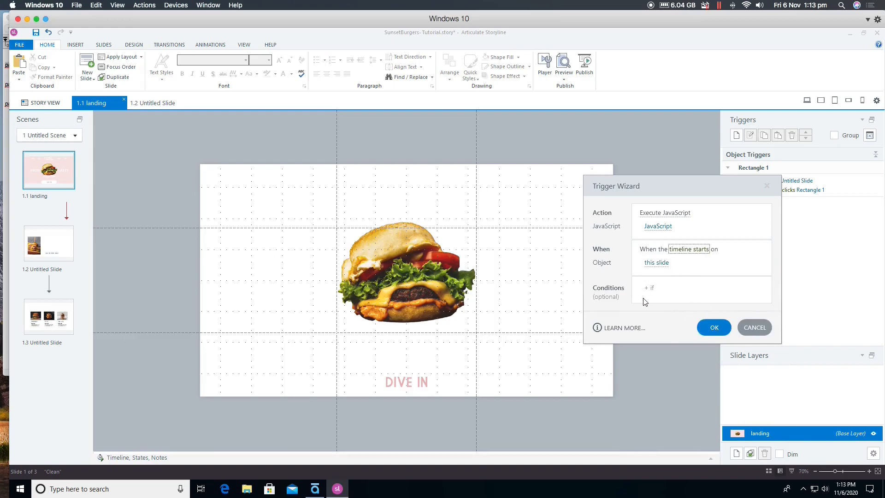
click(712, 327)
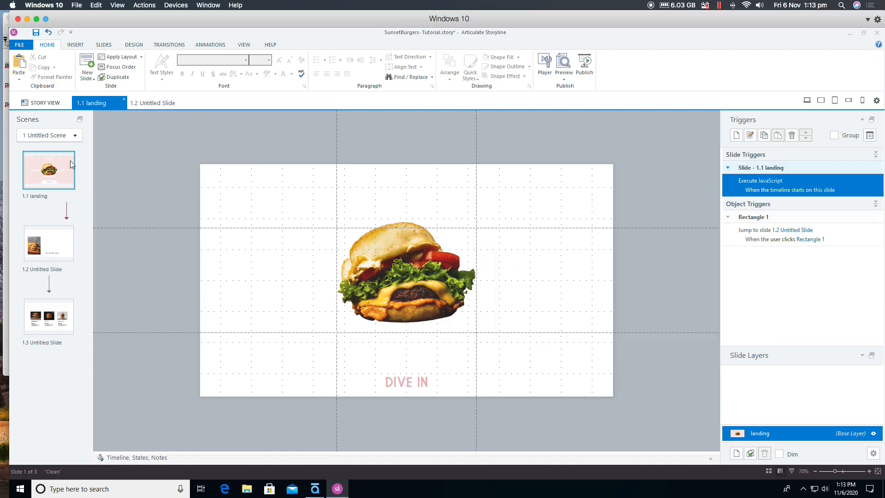
- Open slide 1.2 and copy the line parent.document.body.style.backgroundColor = "#F08A7B"; from the TextEdit note
click(55, 253)
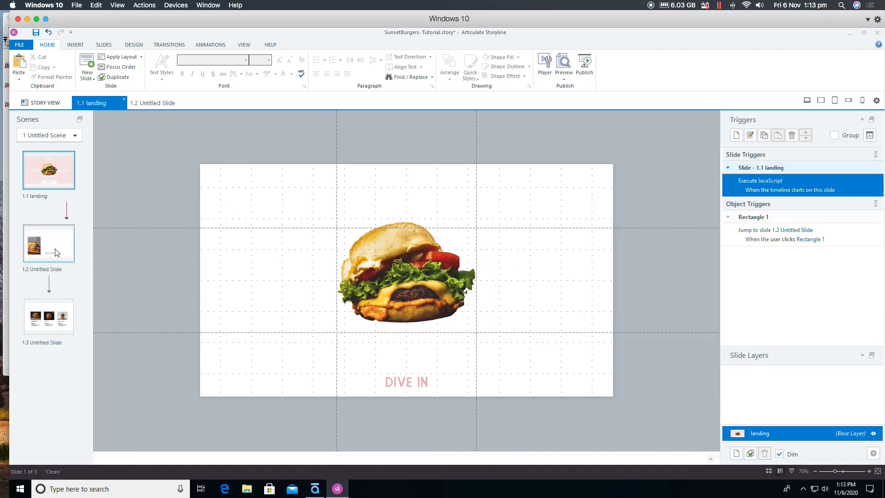
click(7, 217)
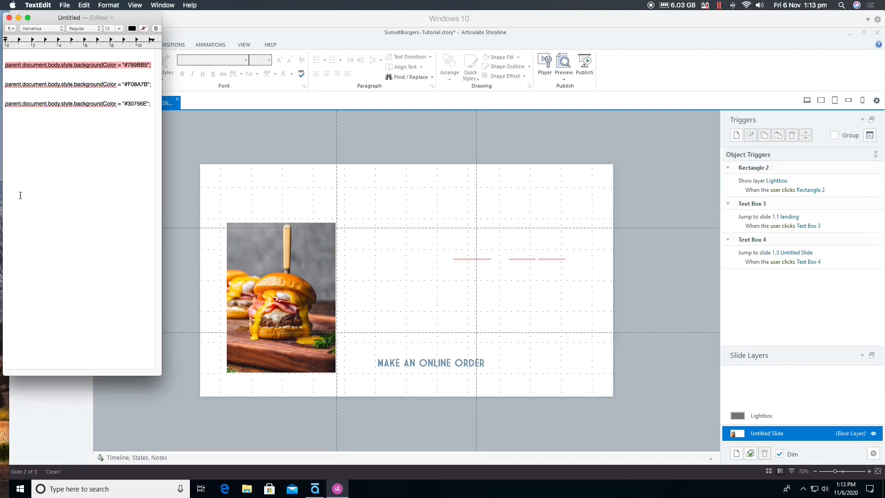
triple_click(77, 85)
key(super+c)
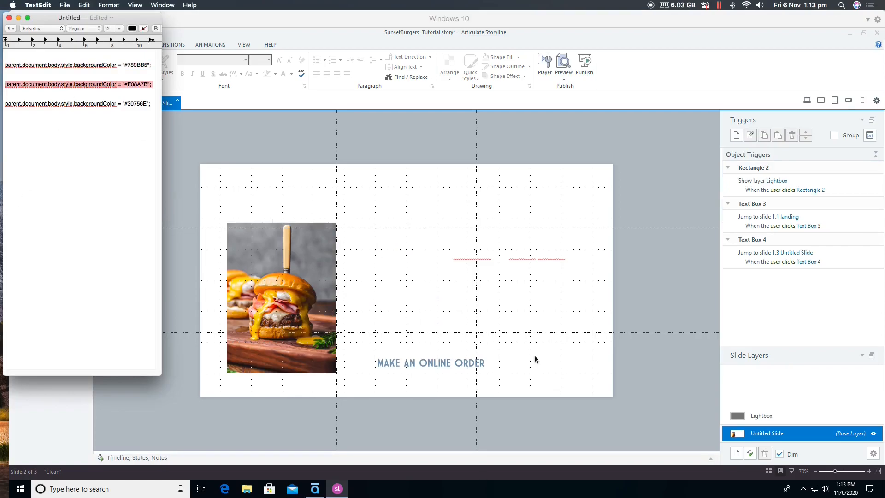
- Back in Storyline, add an Execute JavaScript trigger with the copied #F08A7B code to slide 1.2, running when its timeline starts
click(642, 327)
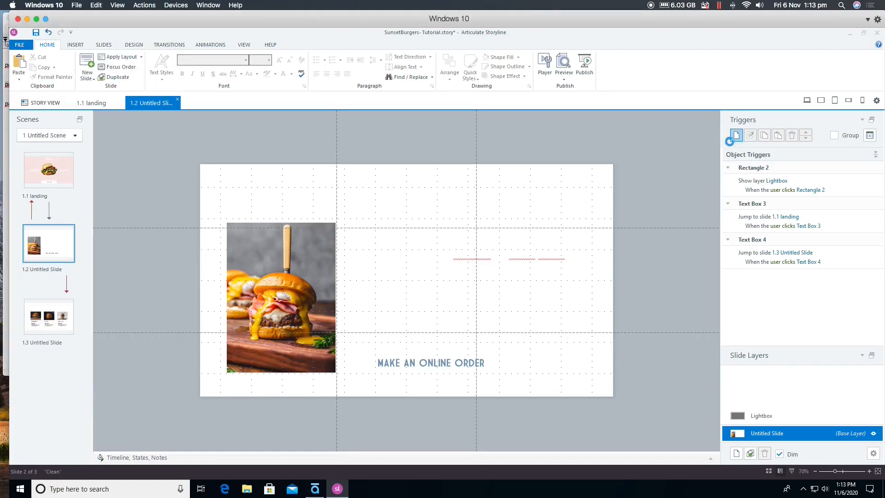
click(736, 135)
click(658, 226)
key(ctrl+v)
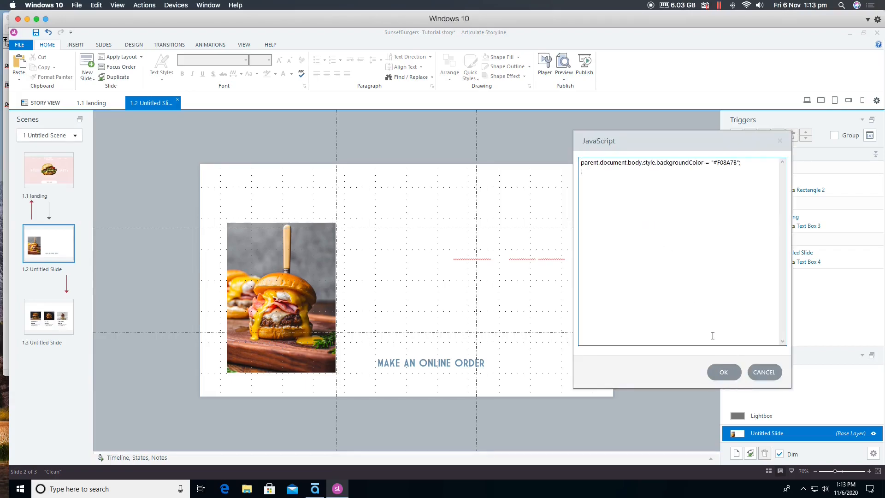
click(723, 368)
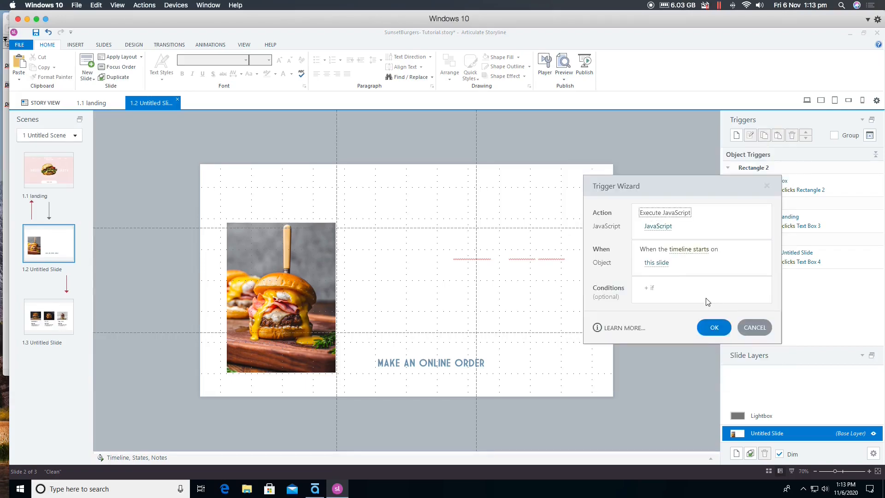
click(702, 322)
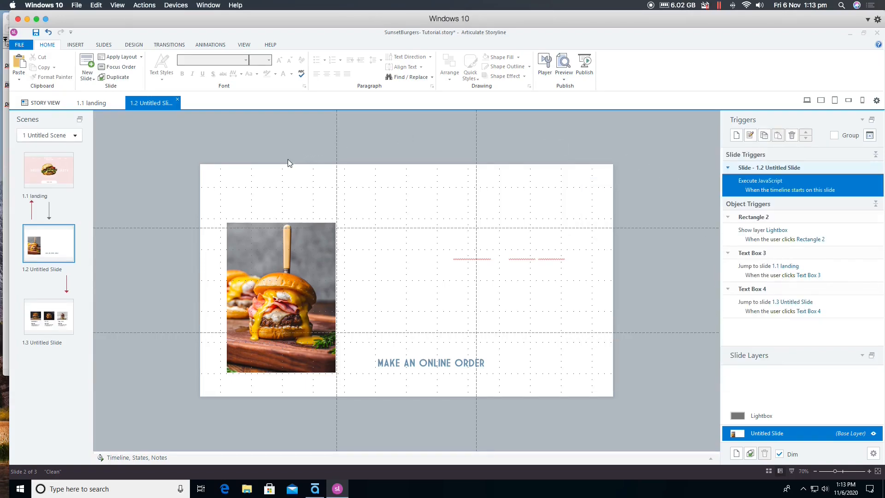
- Open slide 1.3 and copy the line parent.document.body.style.backgroundColor = "#30756E"; from the TextEdit note
click(56, 310)
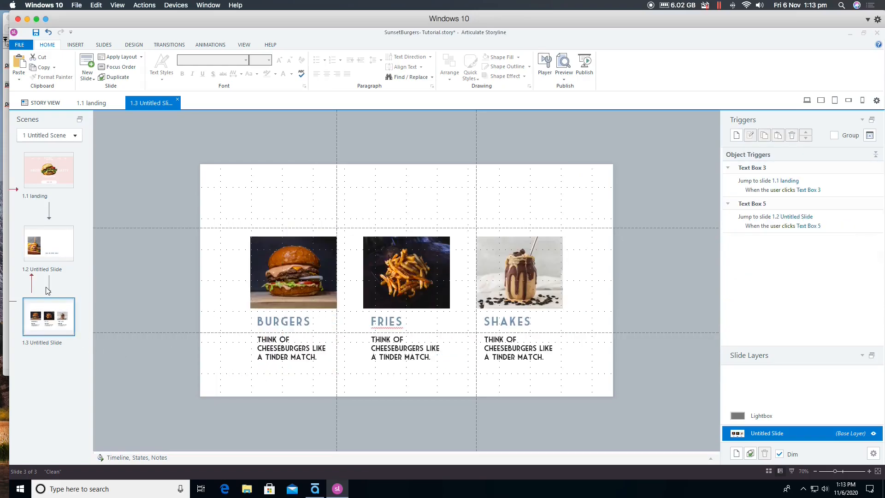
key(super+Tab)
triple_click(85, 103)
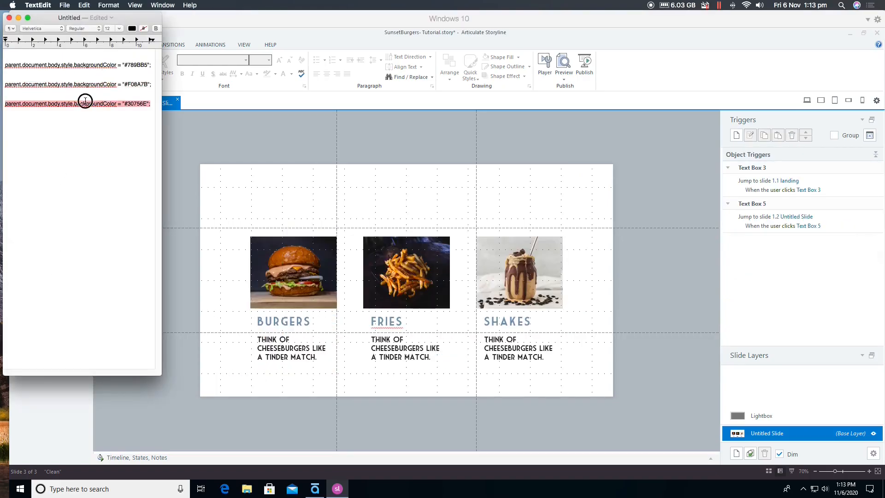
- Back in Storyline, add an Execute JavaScript trigger with the copied #30756E code to slide 1.3, running when its timeline starts
key(super+Tab)
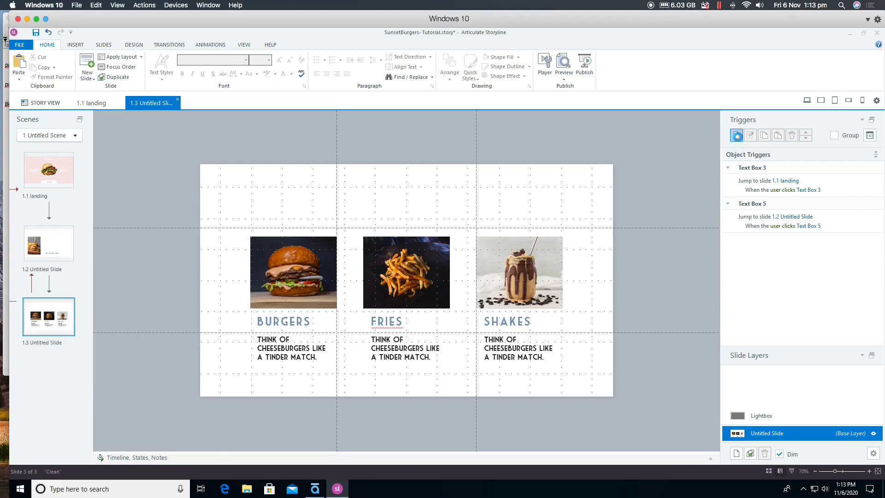
click(736, 135)
click(657, 226)
key(ctrl+v)
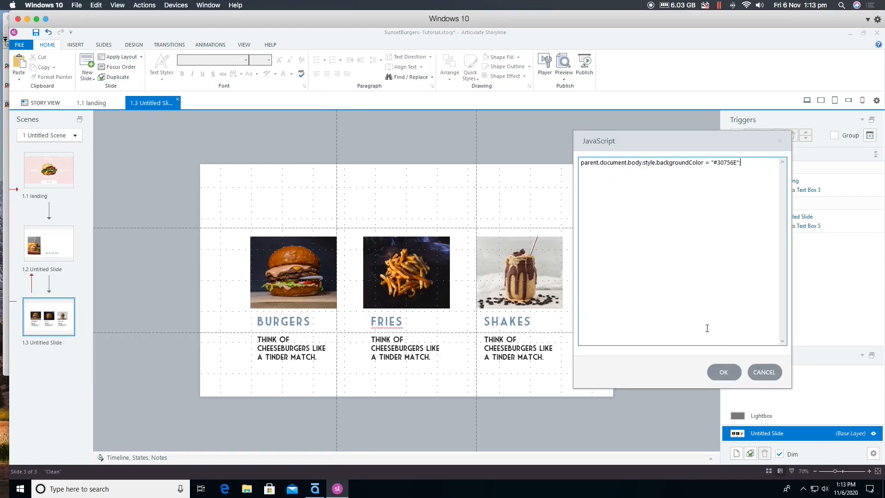
click(720, 365)
click(712, 325)
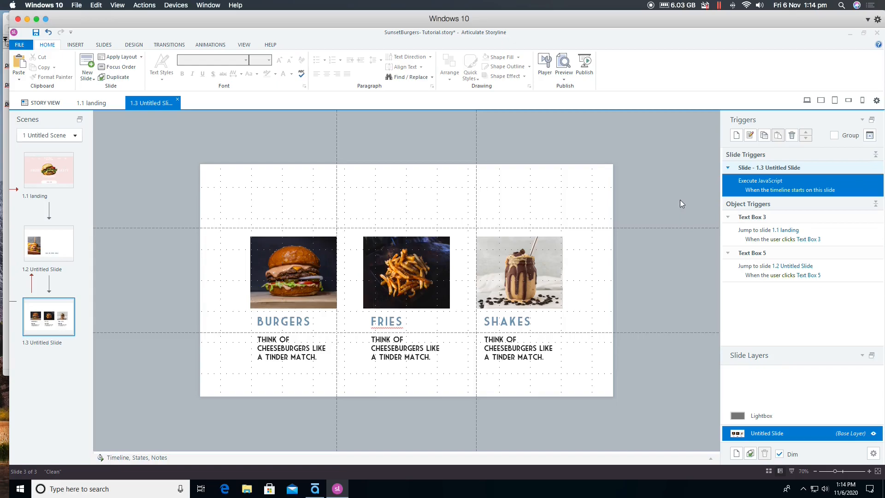
- Publish the entire project for the web as SunsetBurgers to the \\Mac\Home\Desktop folder and clear the open windows off the Mac desktop
click(589, 68)
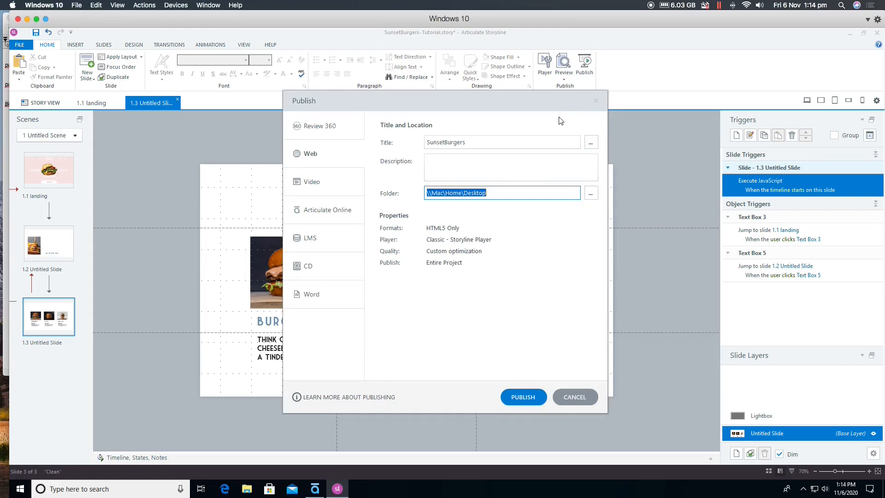
click(520, 396)
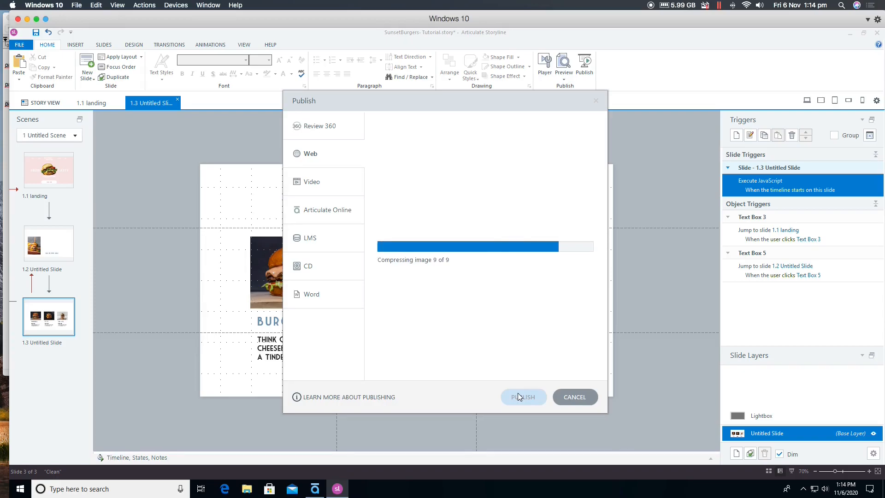
click(27, 18)
click(18, 18)
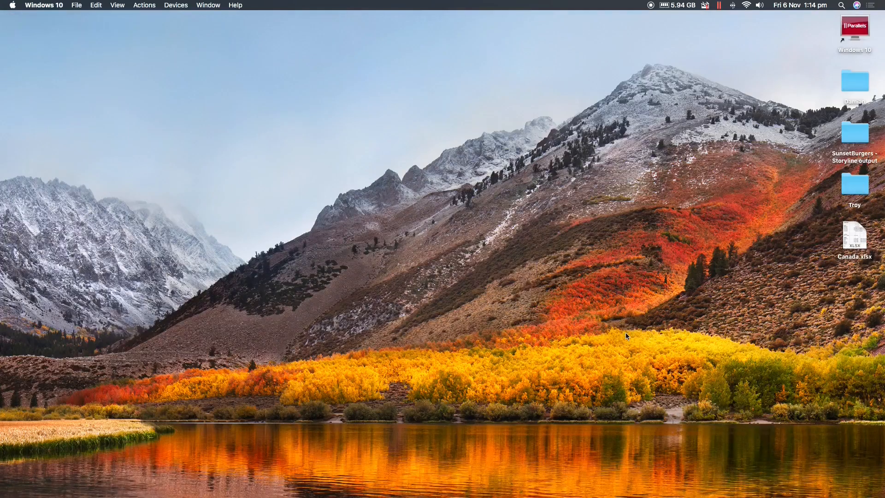
- Open story.html from the SunsetBurgers - Storyline output folder in Brackets and enlarge the editor window
double_click(856, 134)
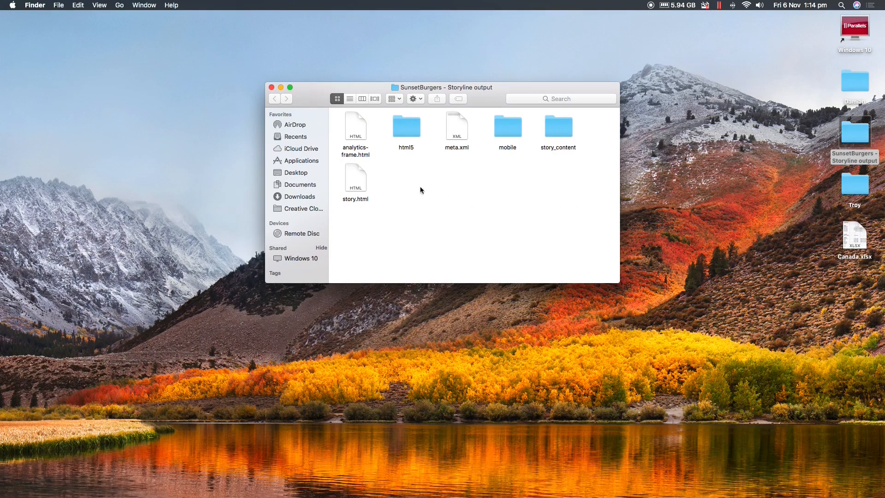
click(353, 172)
right_click(353, 173)
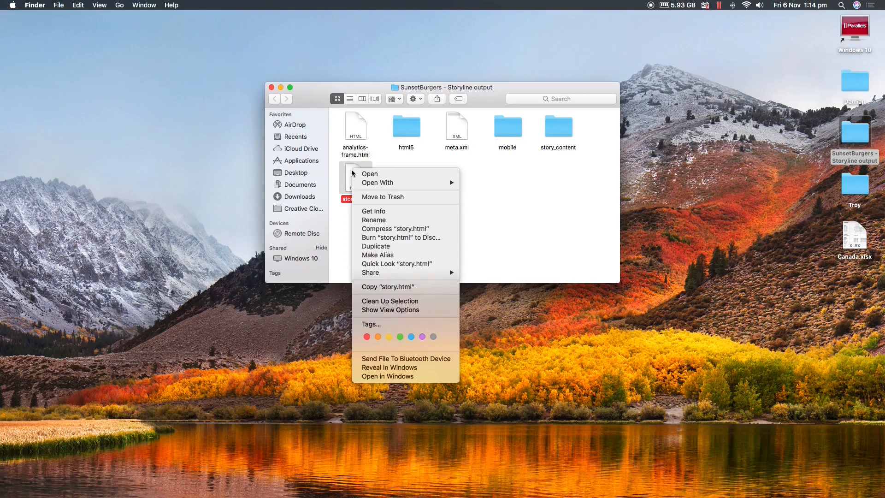
mouse_move(446, 183)
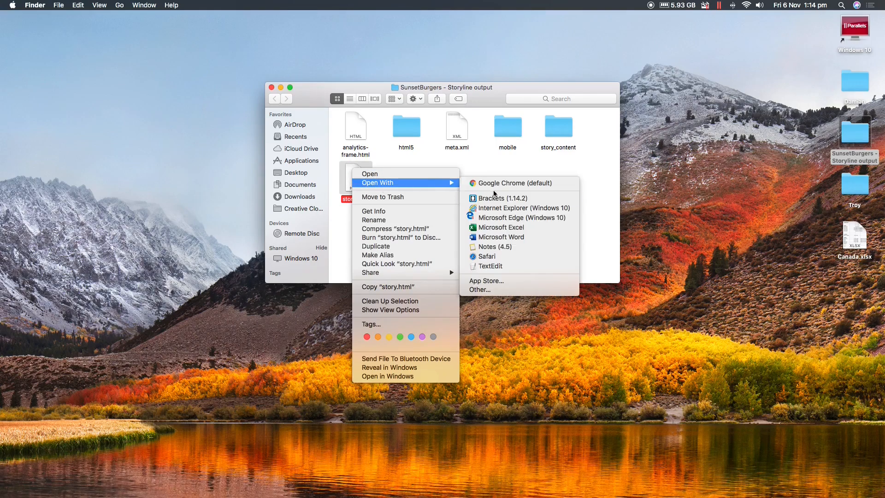
click(520, 199)
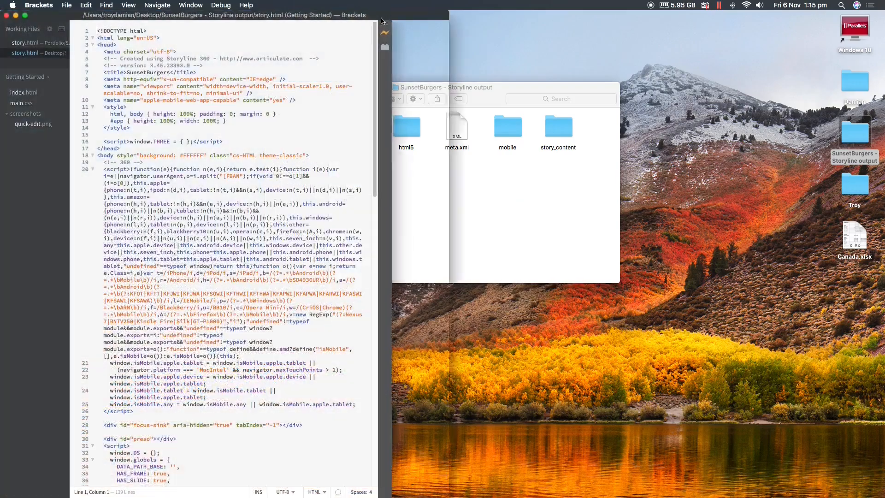
double_click(381, 18)
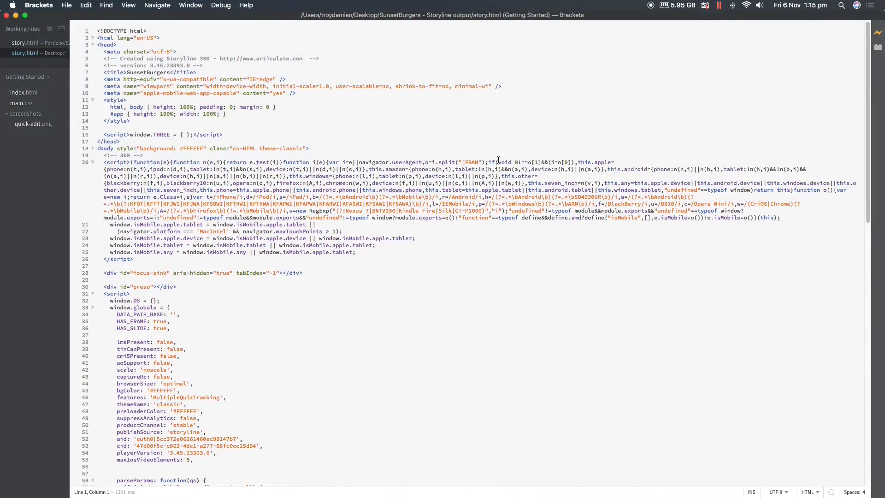
- Run a live preview of story.html in Chrome and visit the Dive In, Menu and About pages to check their full-page background colors
click(878, 31)
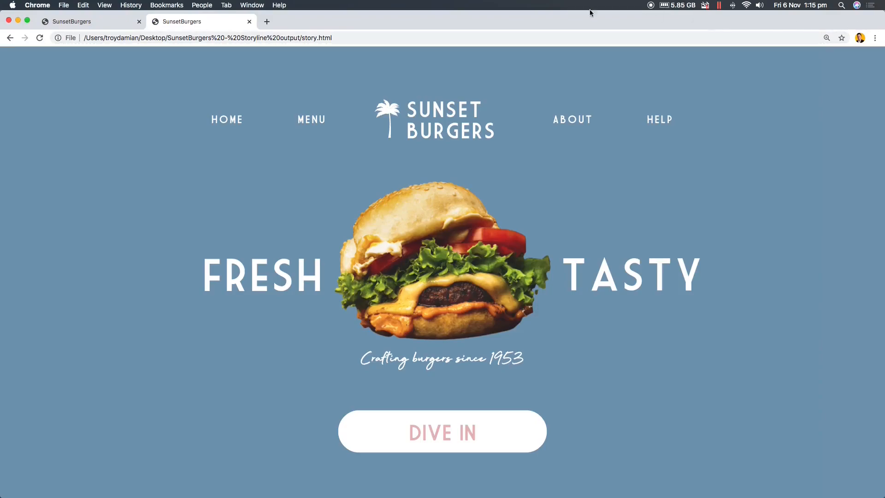
click(391, 439)
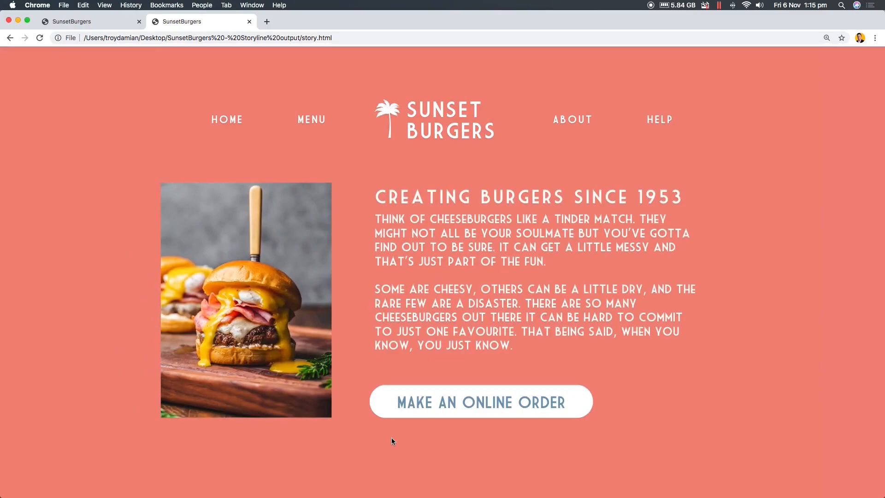
click(312, 120)
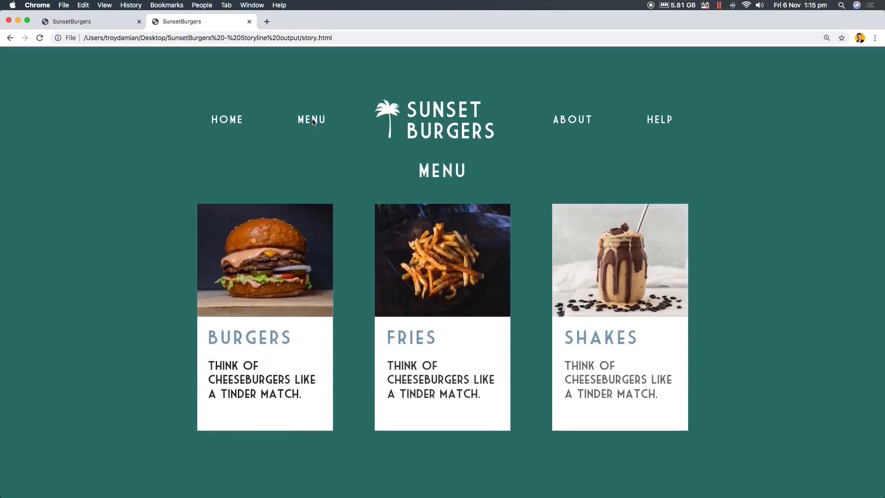
click(564, 128)
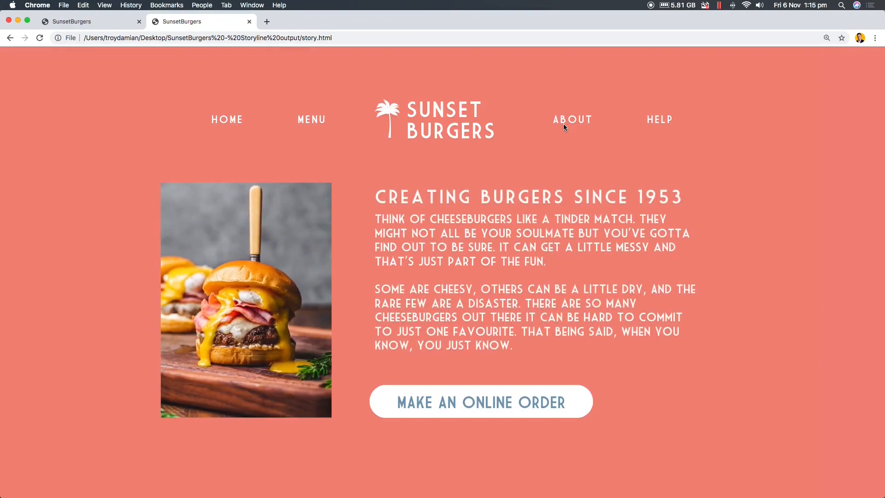
click(316, 121)
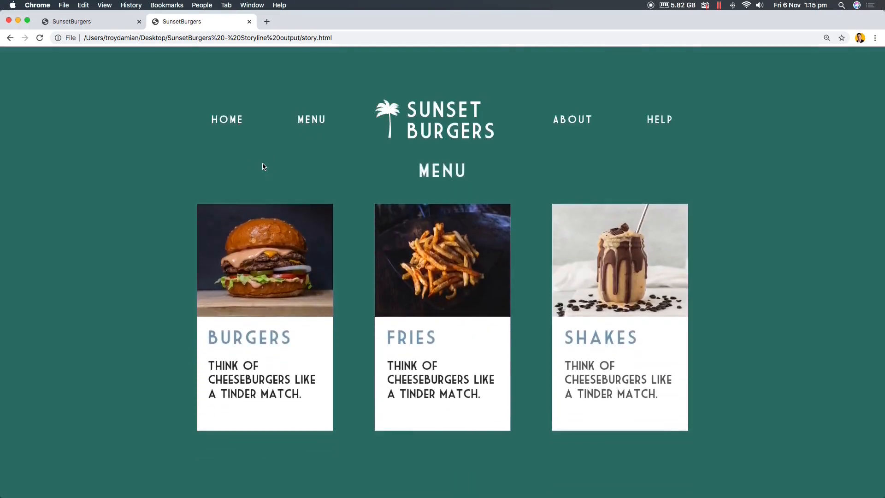